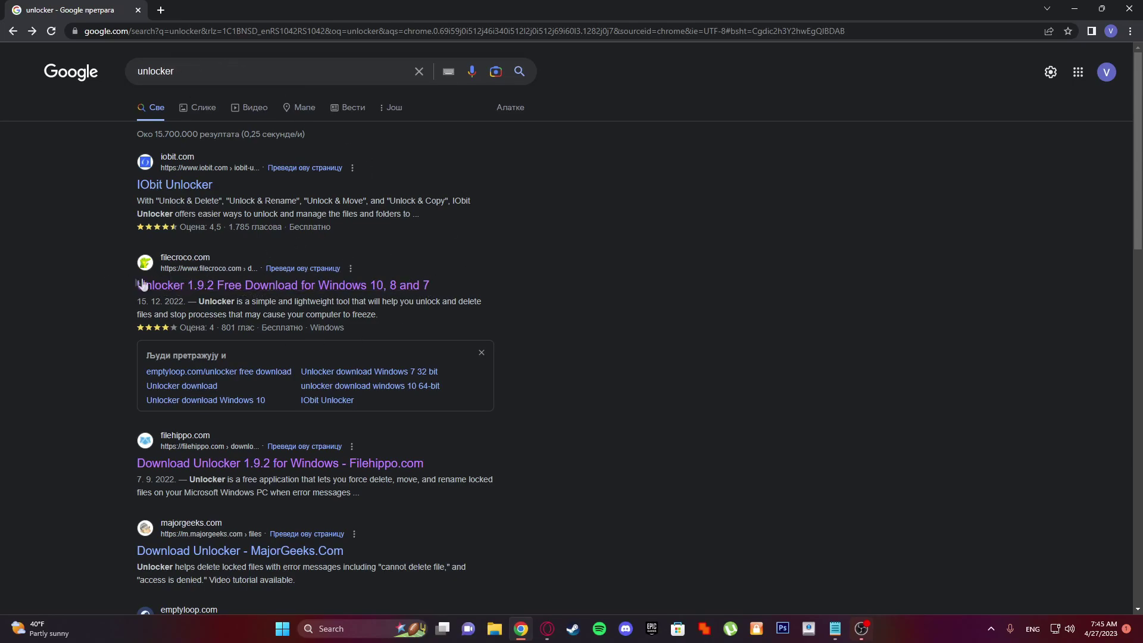
- Download the Unlocker 1.9.2 .msi installer from FileCroco and open it from the download bar
click(221, 287)
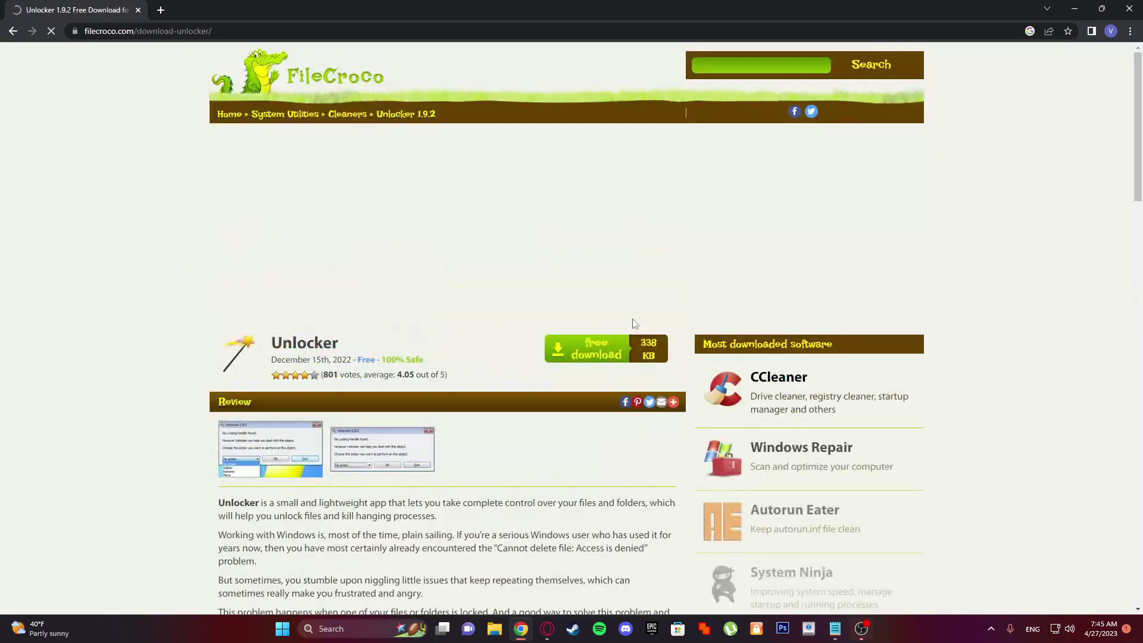
click(593, 346)
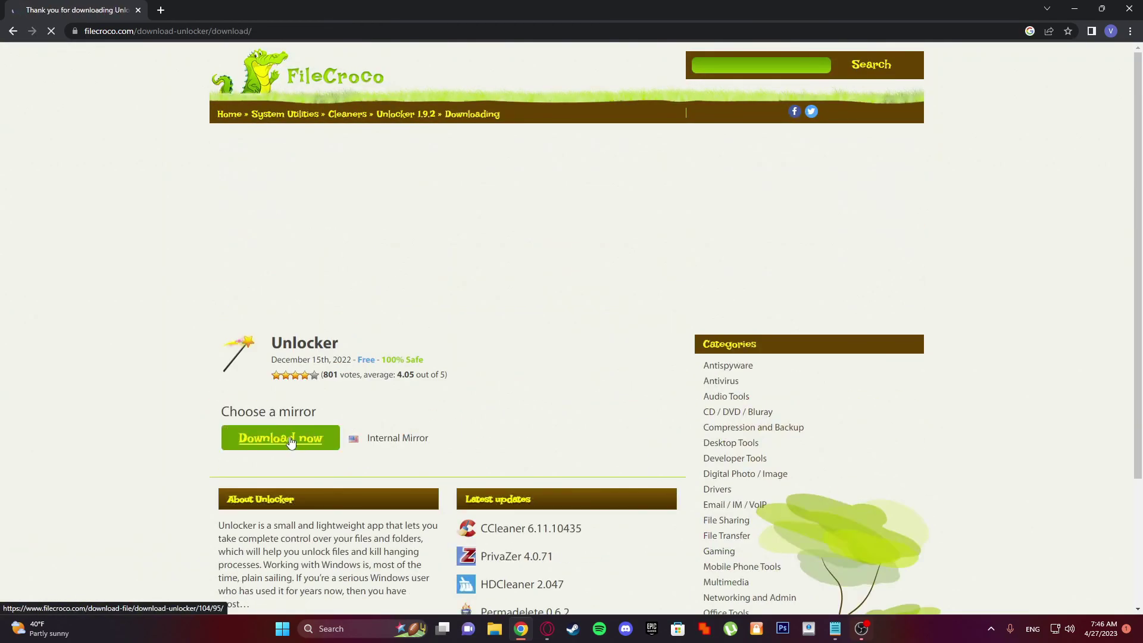
scroll(322, 381, down, 1)
click(321, 380)
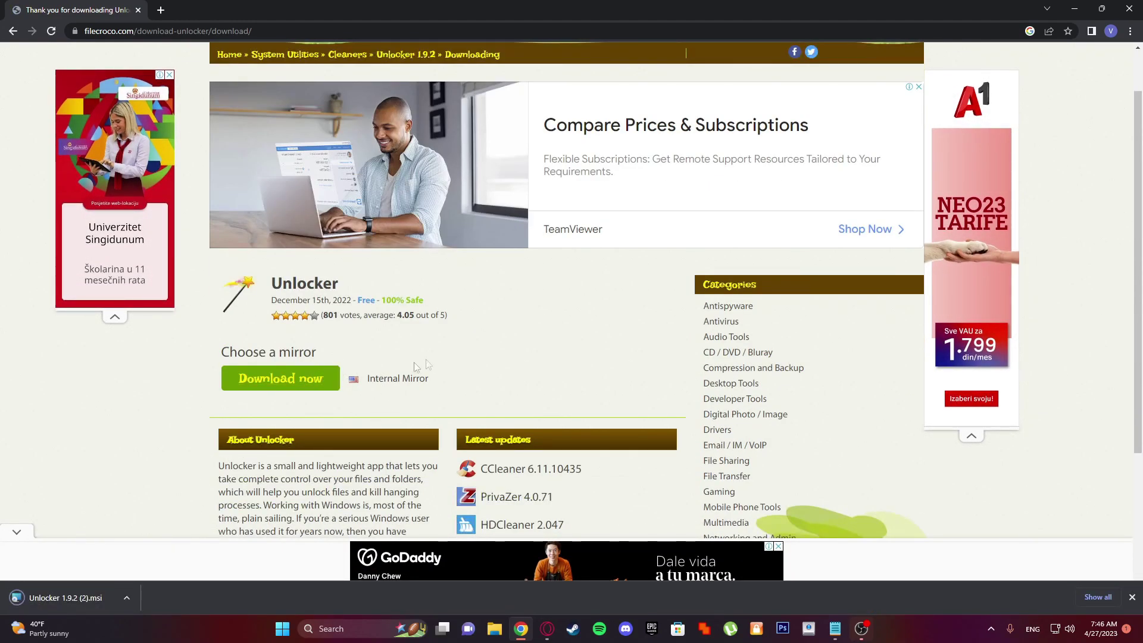
scroll(334, 375, down, 3)
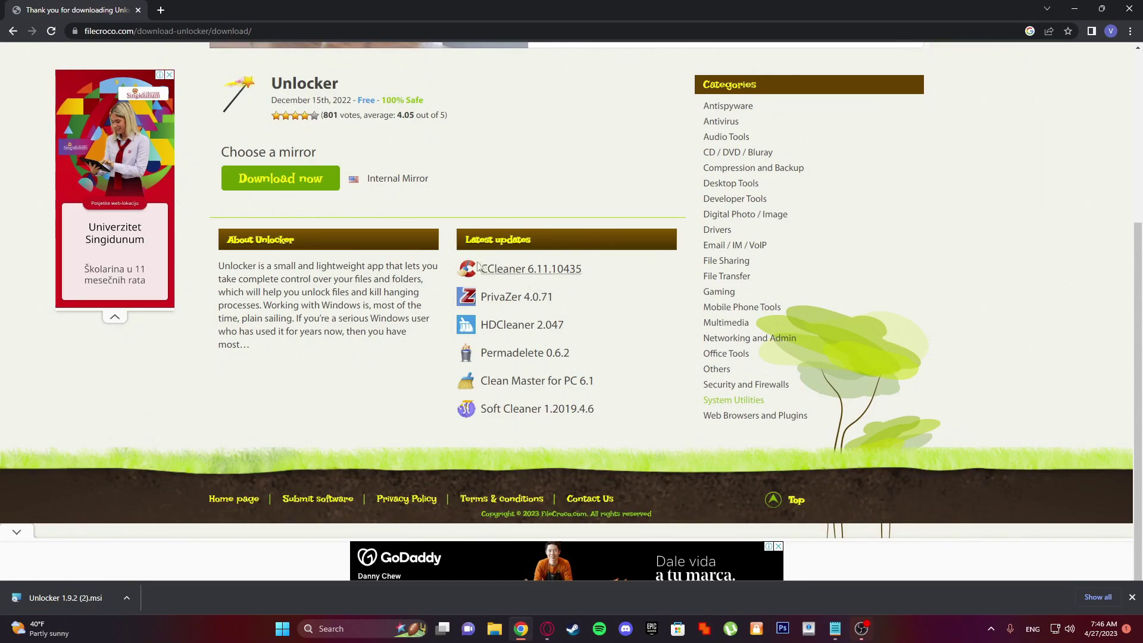
scroll(387, 370, up, 1)
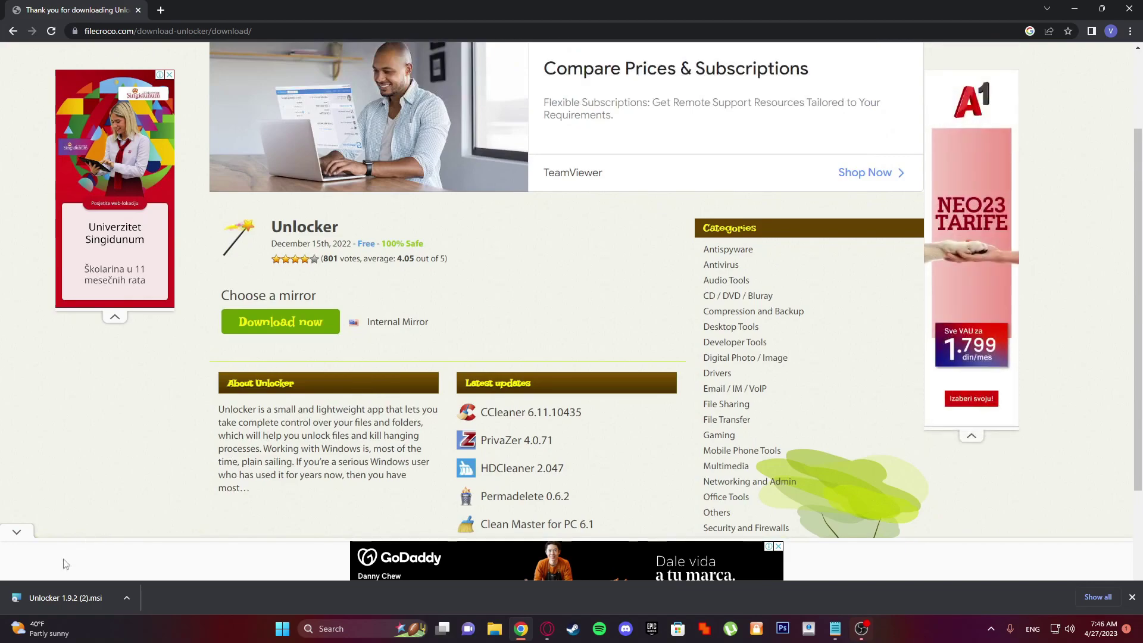
click(68, 598)
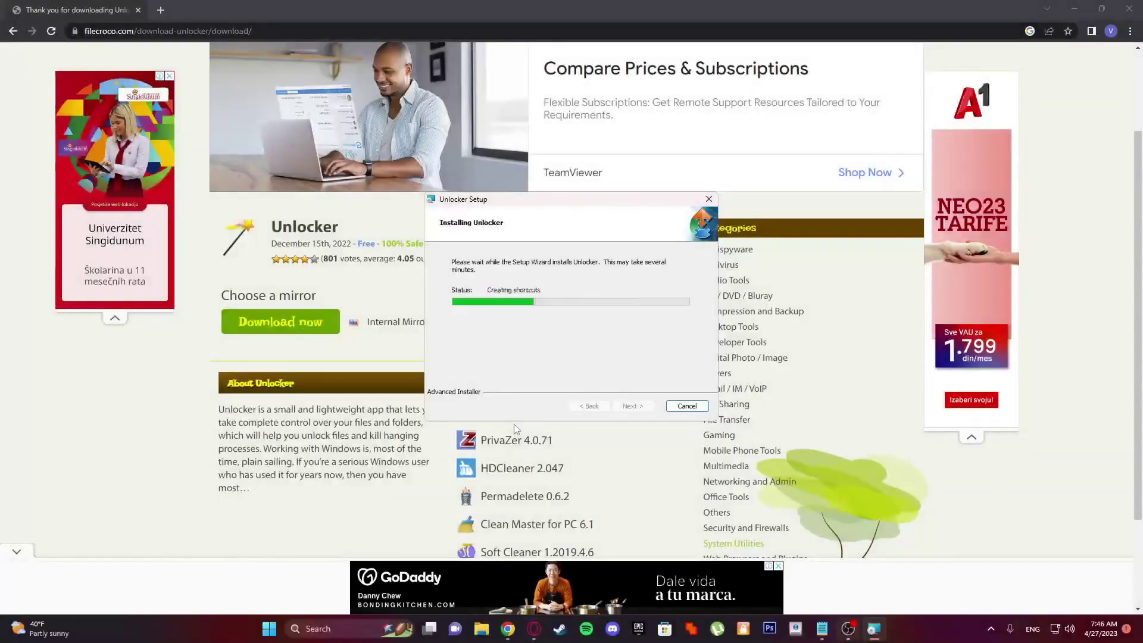
- Finish the Unlocker Setup wizard and bring up the Windows Start menu
click(632, 406)
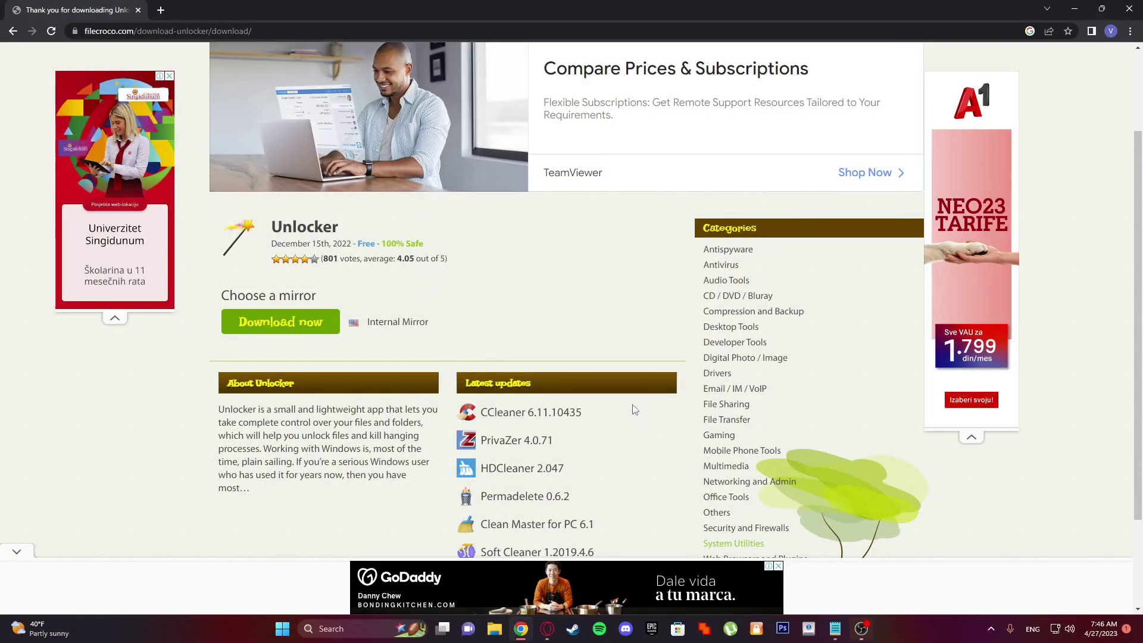
scroll(633, 409, up, 2)
scroll(633, 408, down, 4)
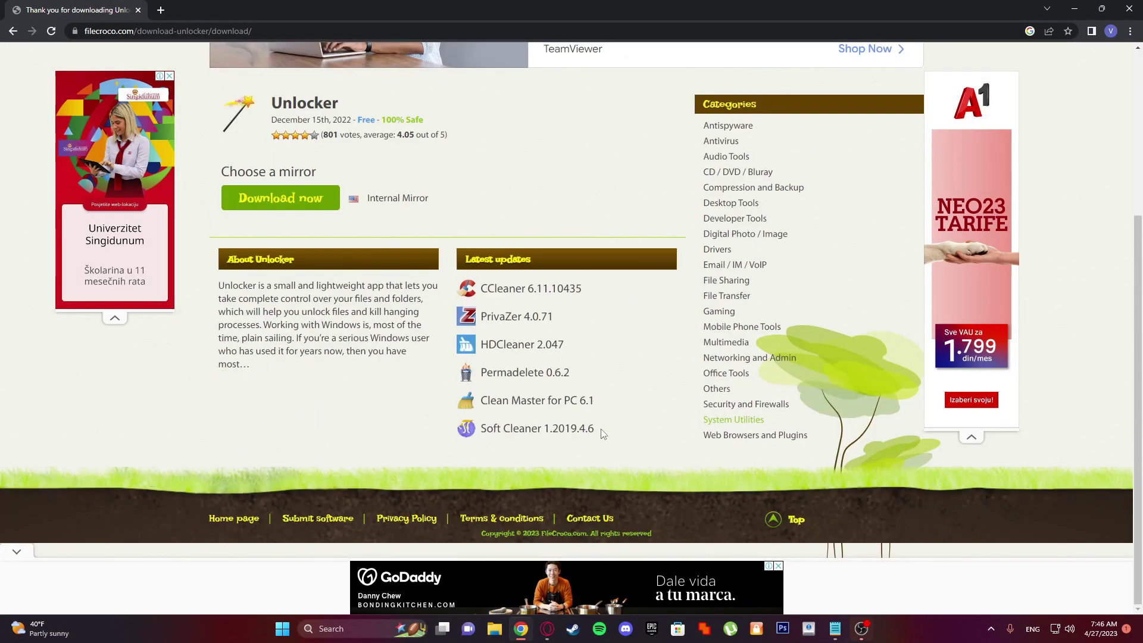
scroll(603, 432, up, 3)
click(284, 630)
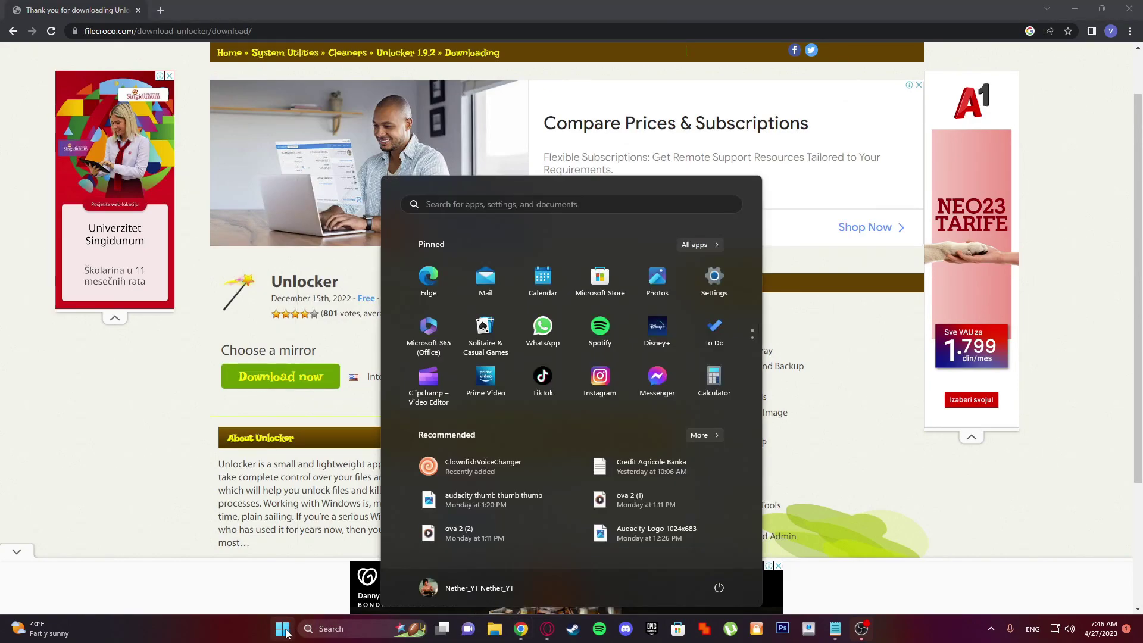
- Search the Start menu for 'unlocker' to launch Unlocker, and close the FileCroco browser
click(503, 205)
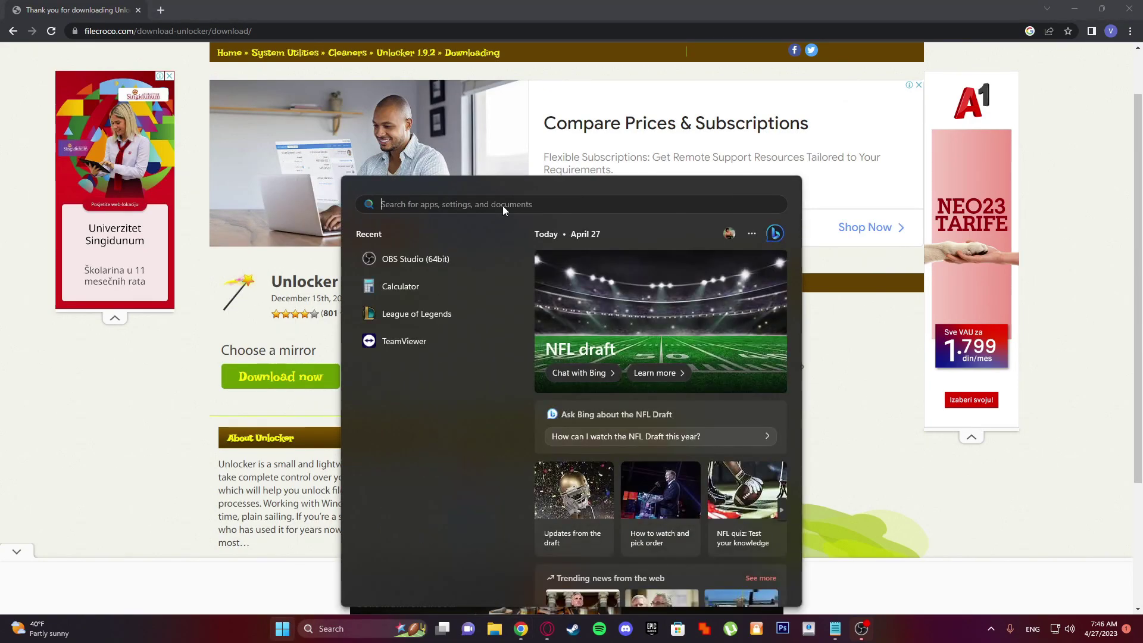
text(unlocker)
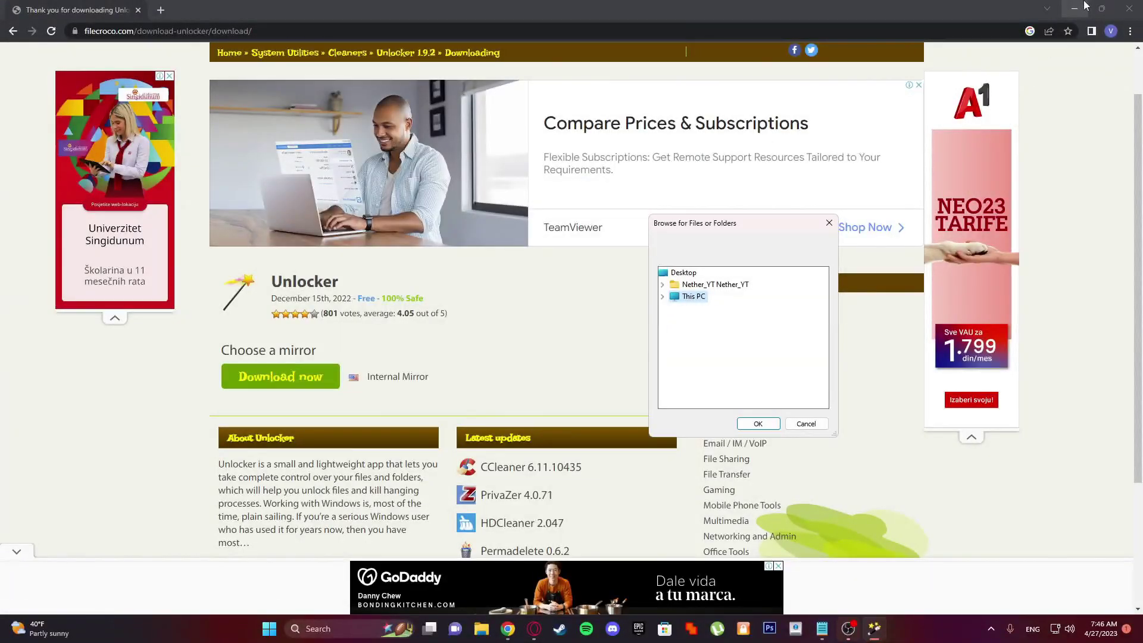
click(1133, 6)
- Close the leftover browser and open This PC > PODACI (D:) > igre in File Explorer
click(1084, 9)
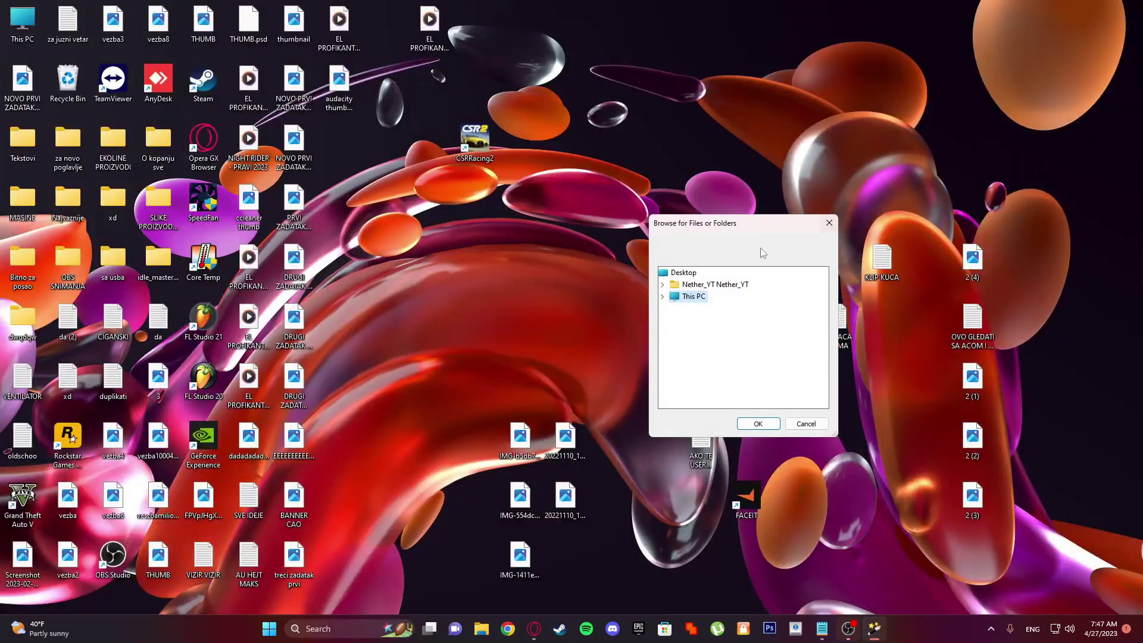
drag(703, 226, 587, 173)
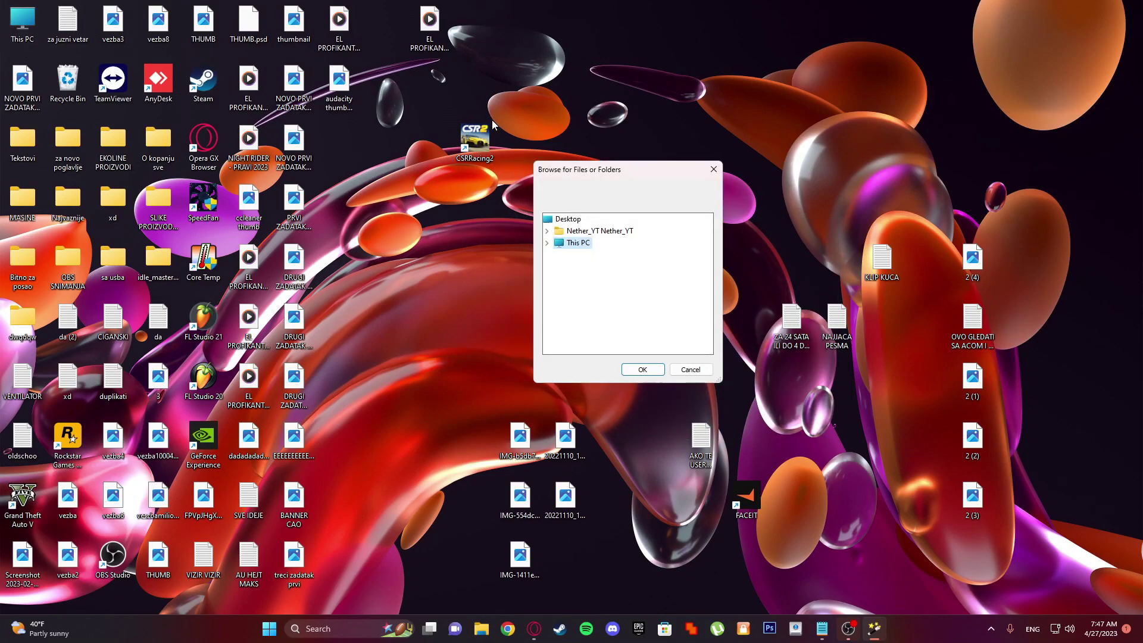
click(19, 33)
double_click(19, 33)
double_click(482, 211)
double_click(289, 238)
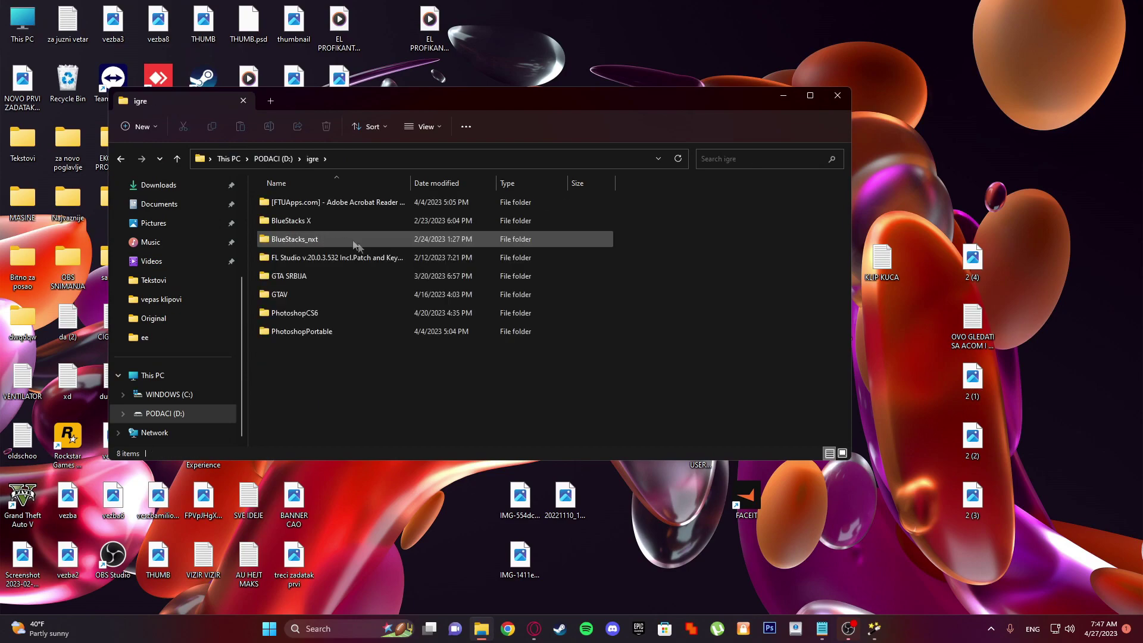
- Inspect the BlueStacks X folder, return to igre, and select This PC in Unlocker's browser
drag(383, 99, 446, 129)
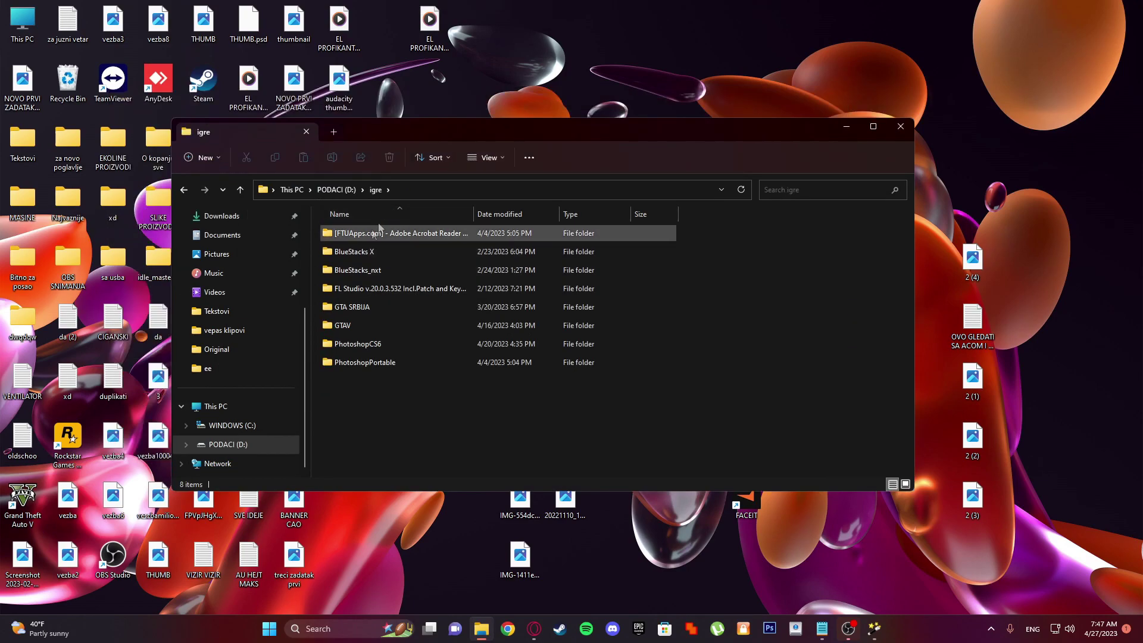
double_click(413, 255)
scroll(416, 292, down, 5)
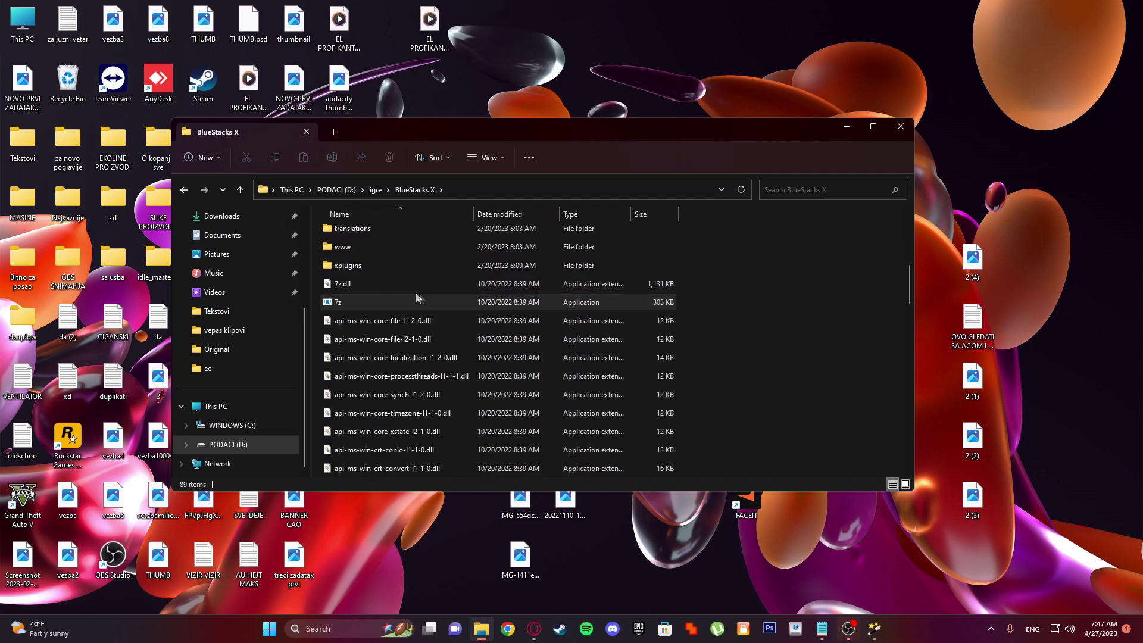
click(185, 190)
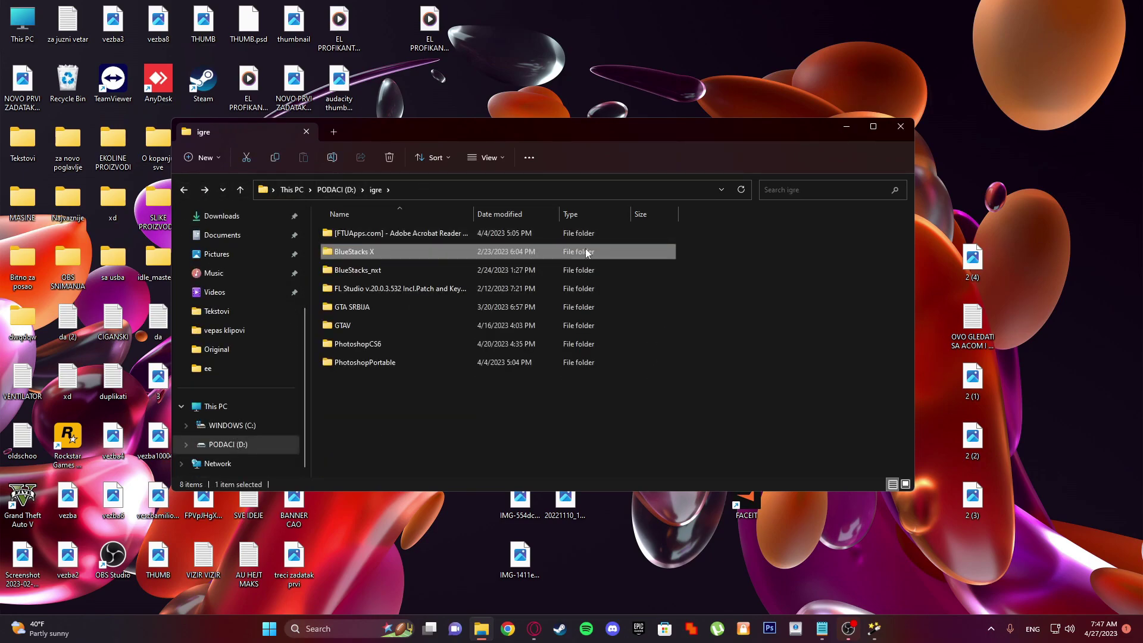
click(900, 129)
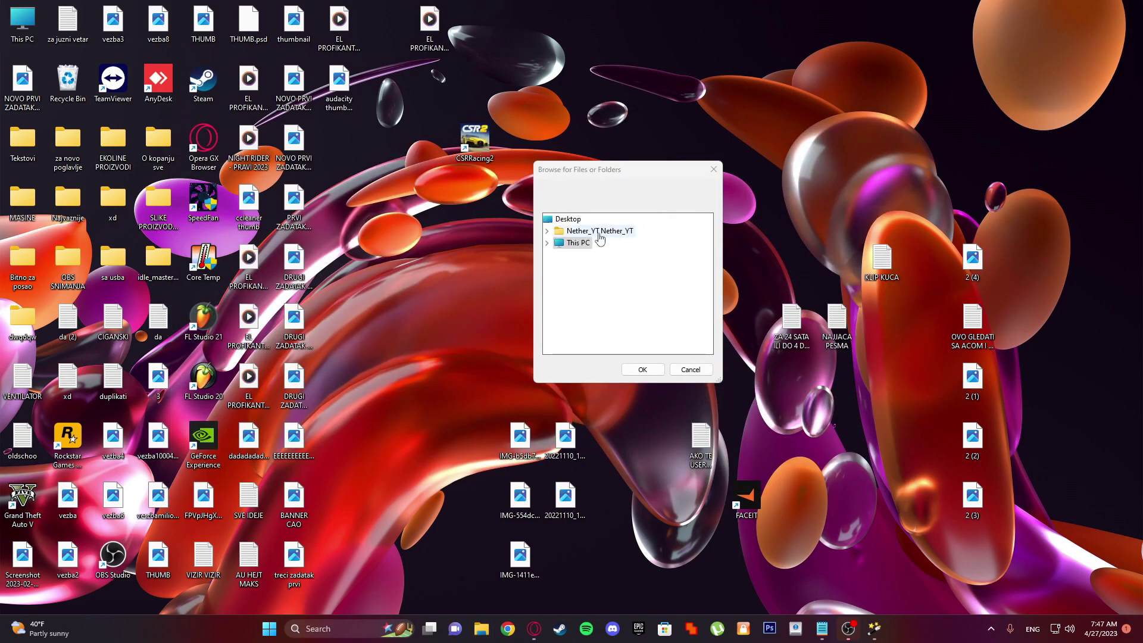
- Pick PODACI (D:) > igre > BlueStacks X as the folder for Unlocker to handle
double_click(577, 242)
double_click(595, 260)
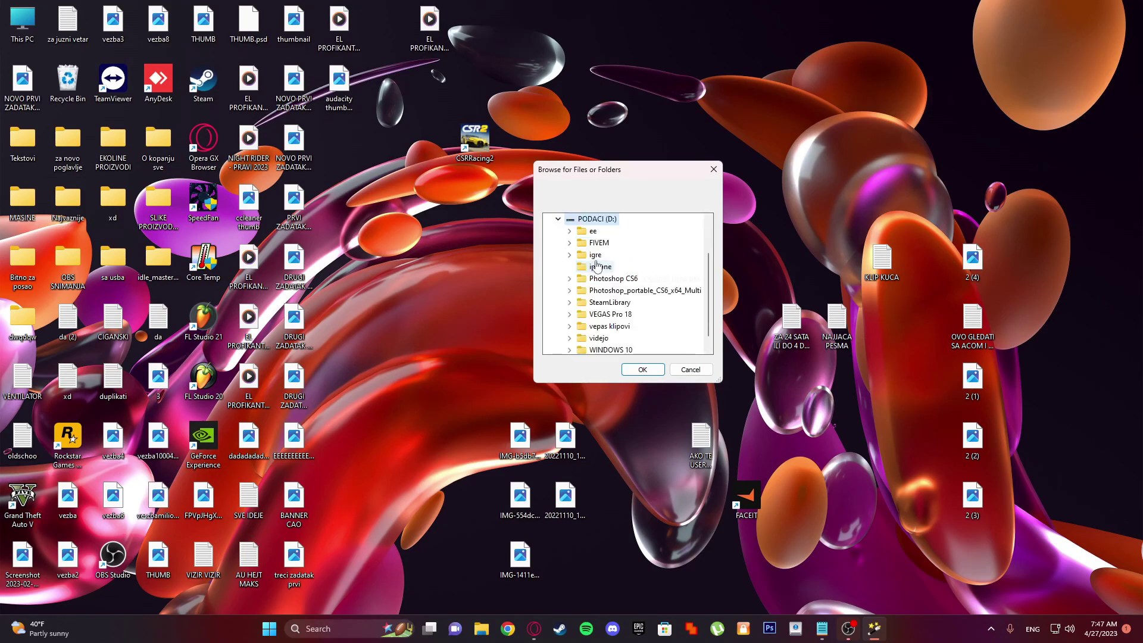
double_click(597, 278)
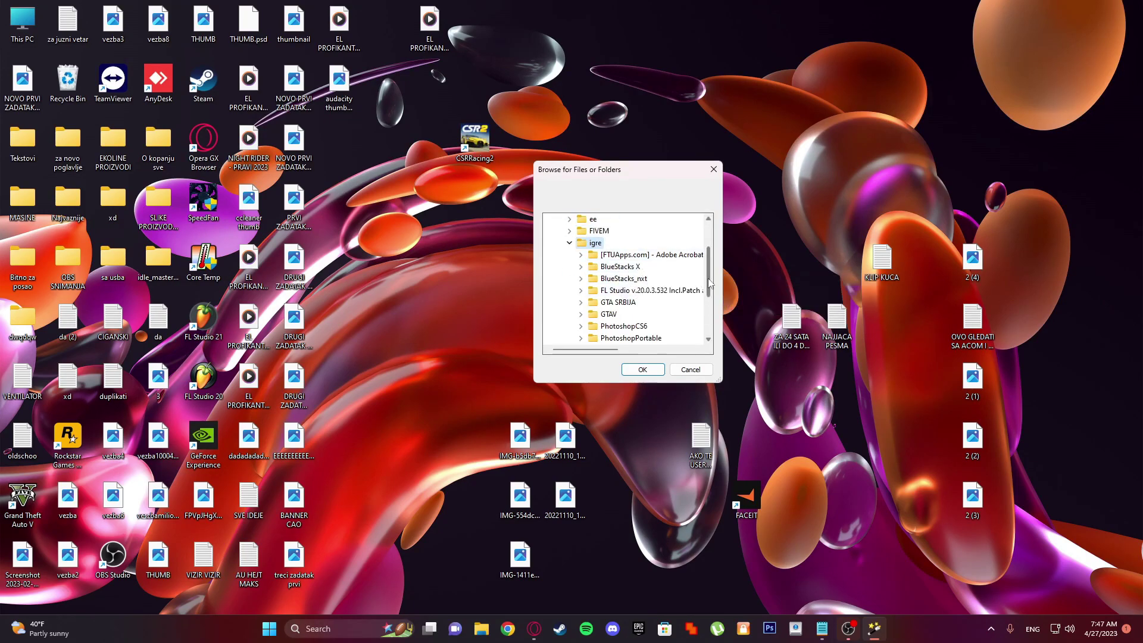
drag(710, 282, 712, 292)
double_click(616, 244)
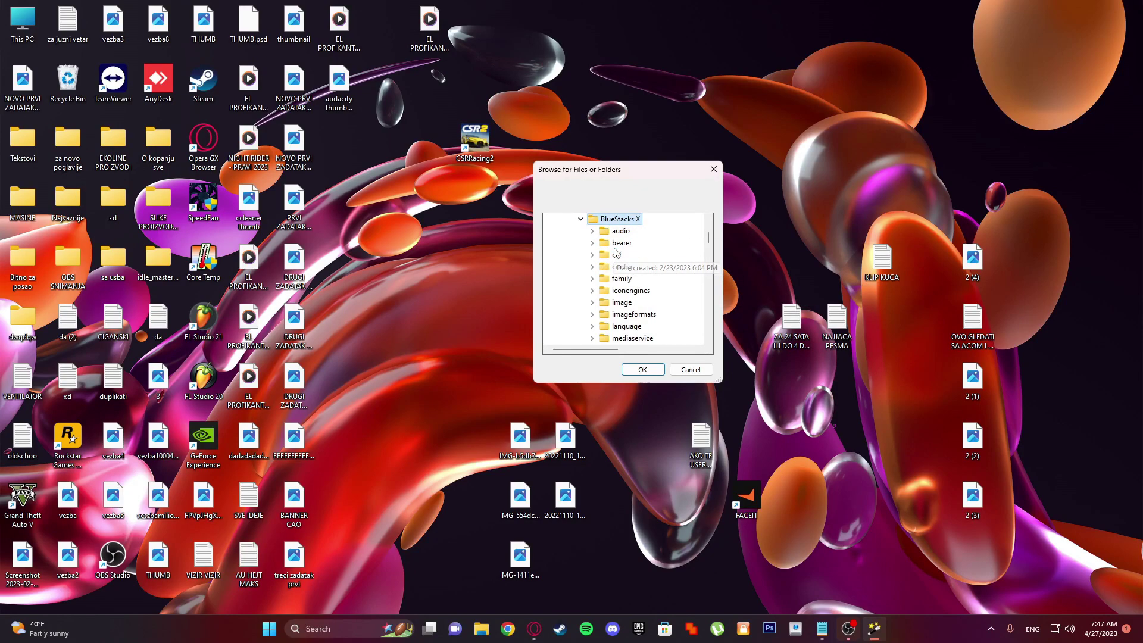
click(648, 369)
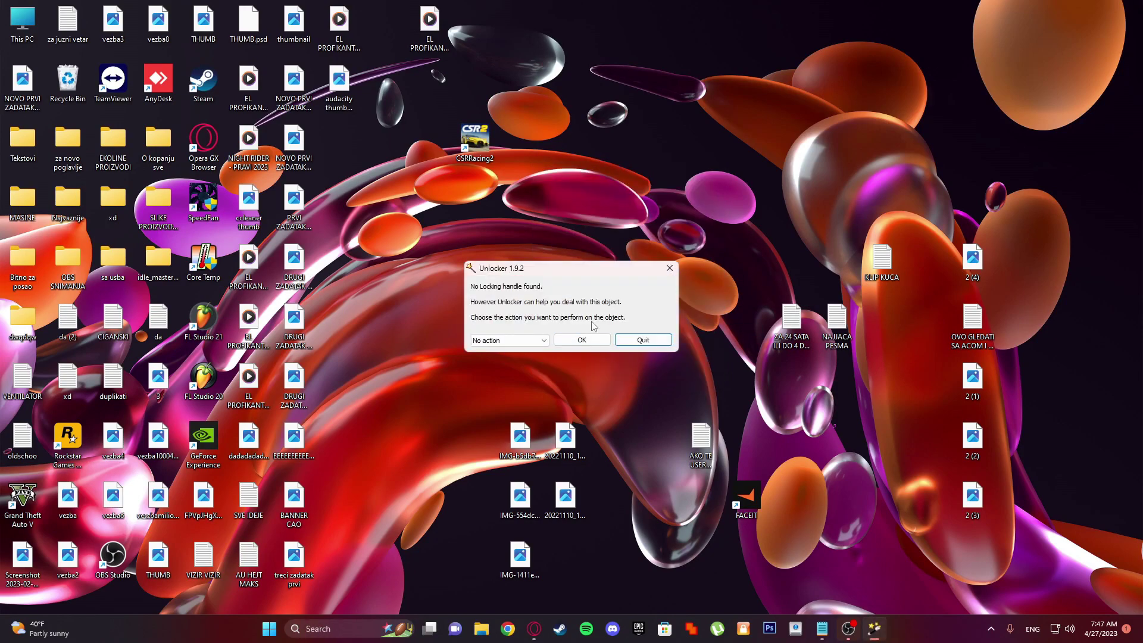
- Choose the Delete action and run it on the BlueStacks X folder
click(510, 340)
click(516, 360)
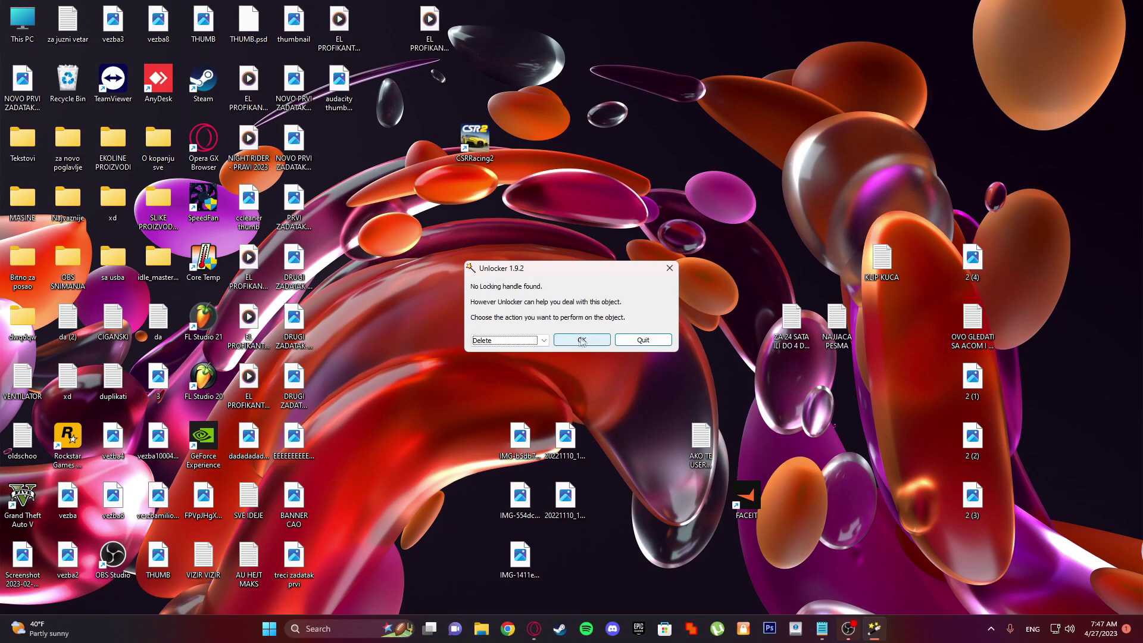
click(581, 340)
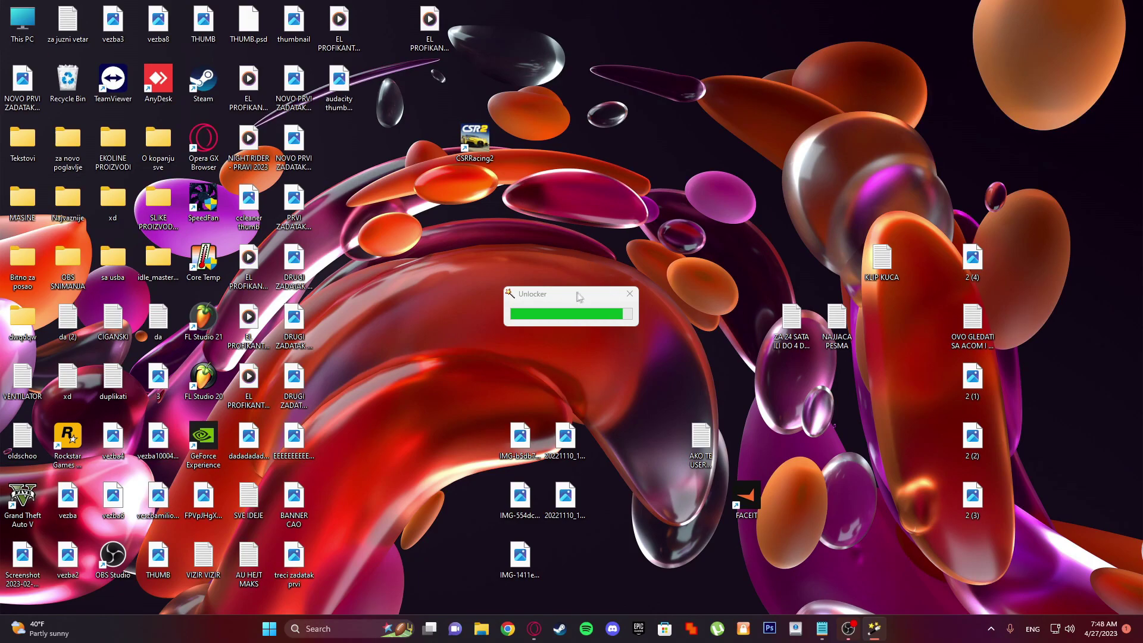
drag(564, 293, 555, 231)
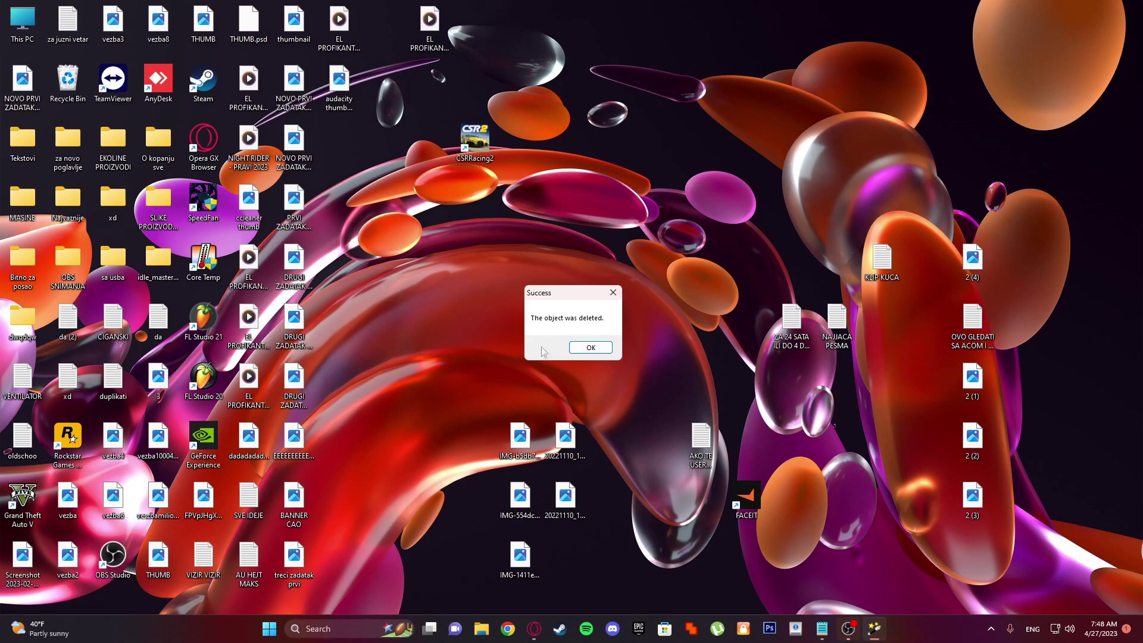
- Dismiss the success message and check igre on PODACI (D:) no longer contains BlueStacks X
click(605, 349)
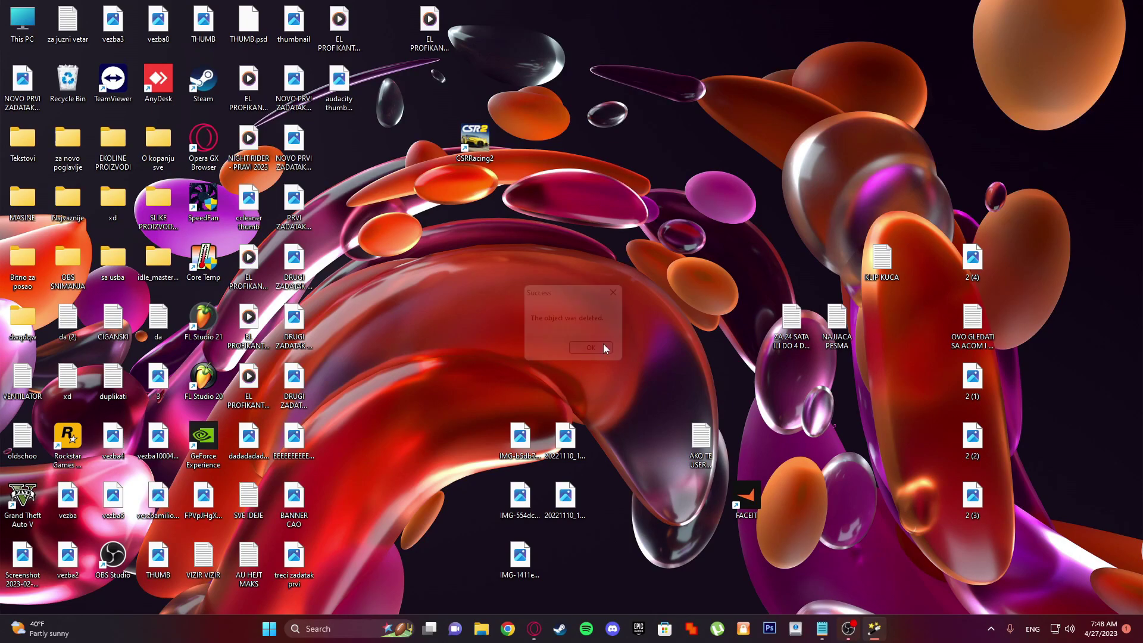
double_click(3, 26)
double_click(546, 240)
click(363, 268)
double_click(365, 271)
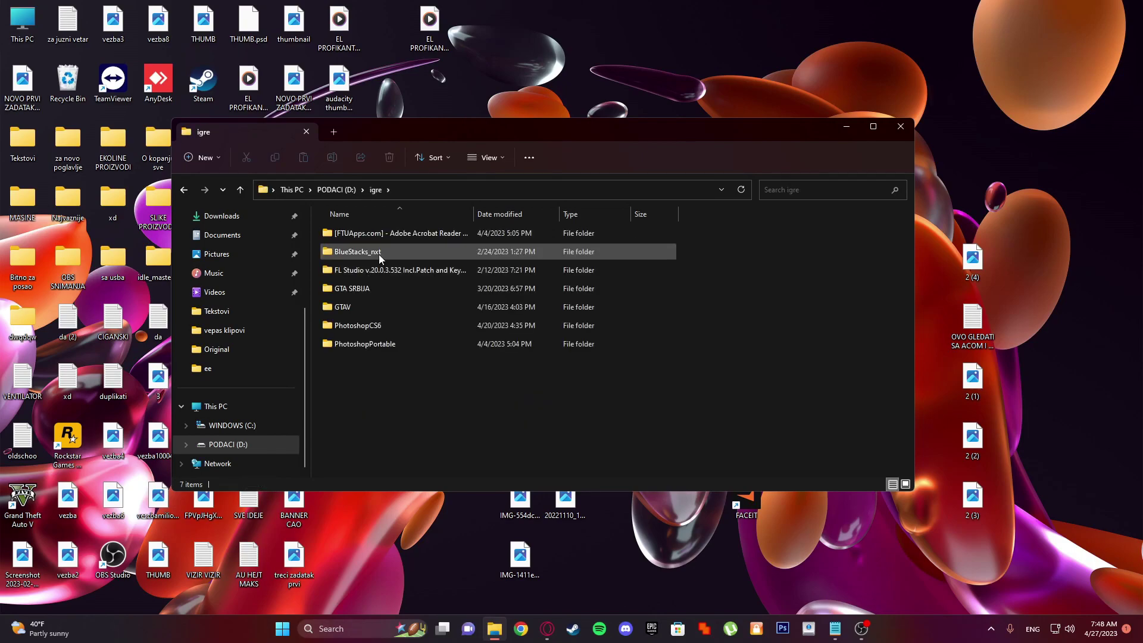
click(189, 191)
click(188, 191)
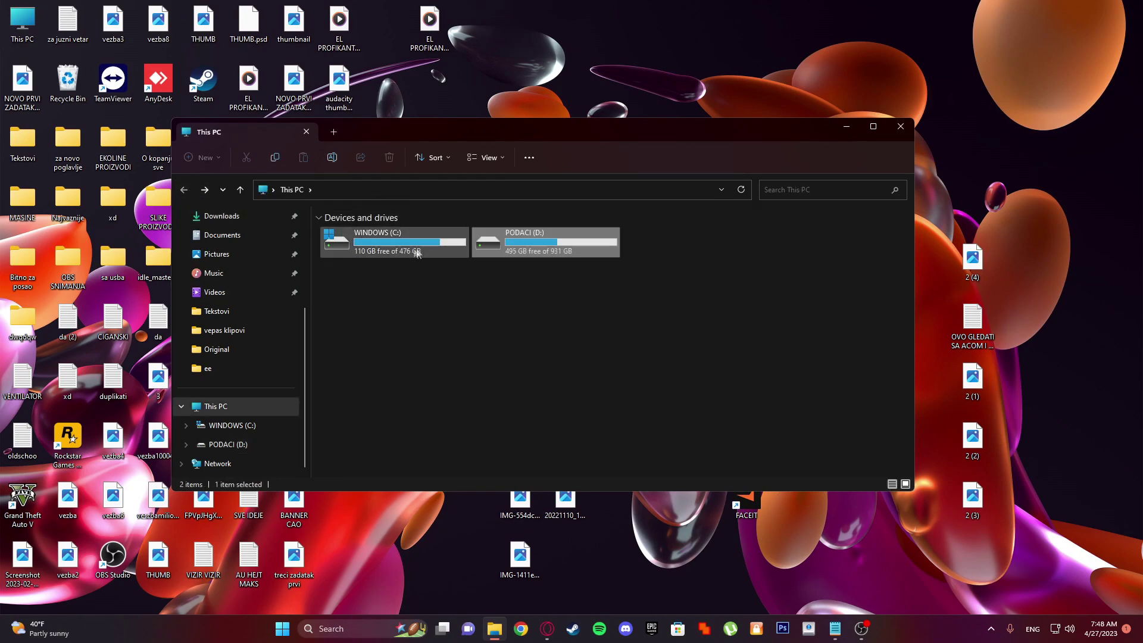
click(899, 129)
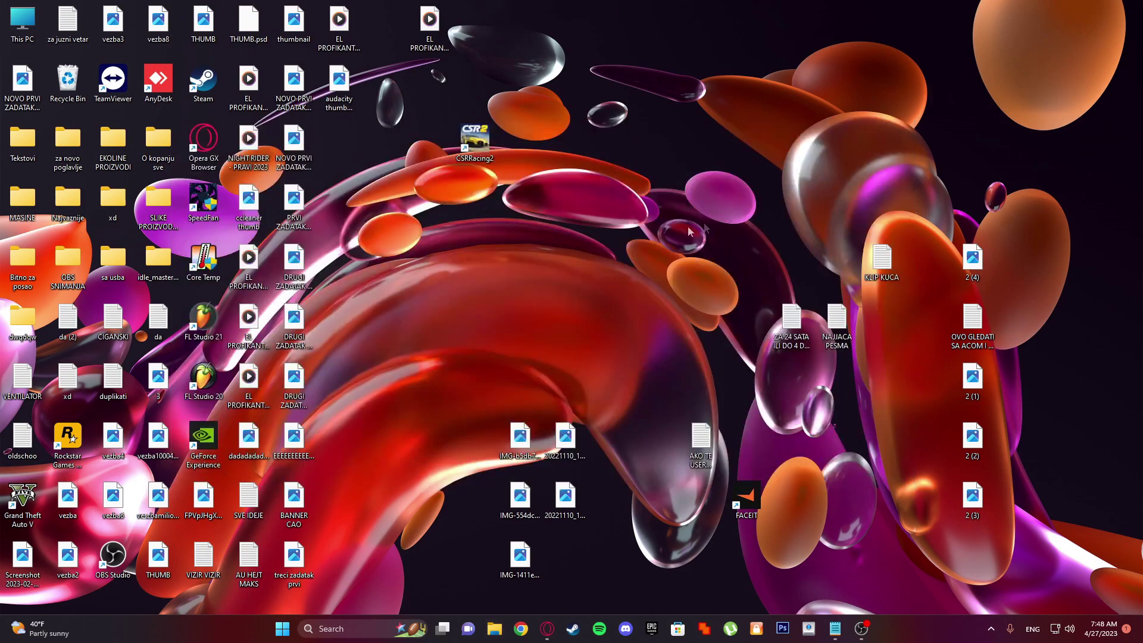
- Refresh the desktop twice from its right-click menu
right_click(685, 235)
click(688, 278)
right_click(596, 178)
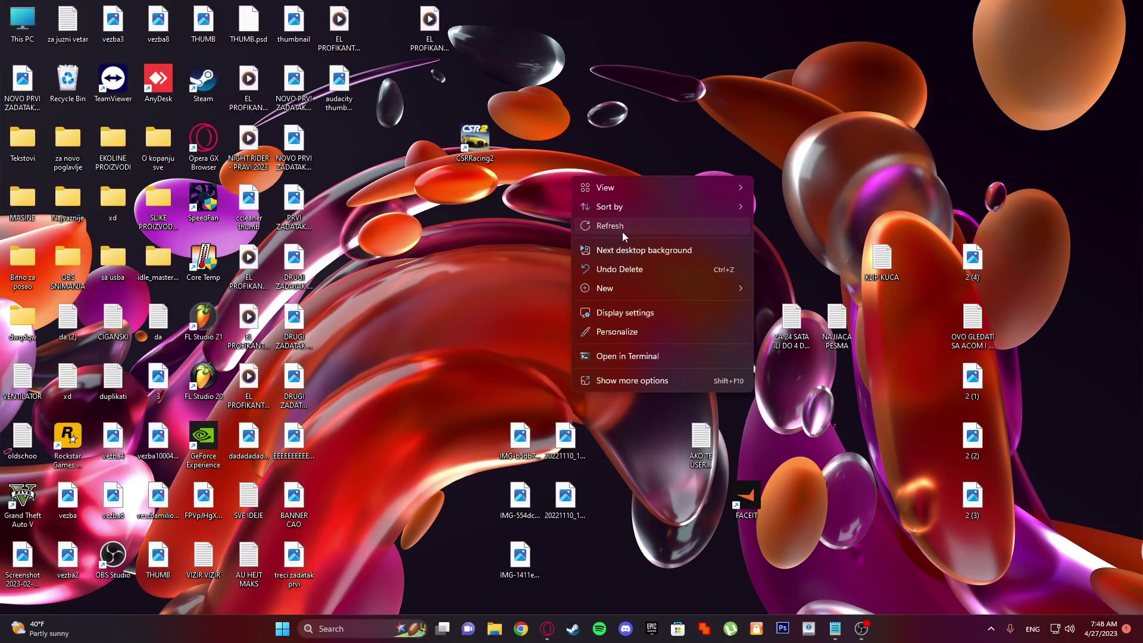
click(622, 229)
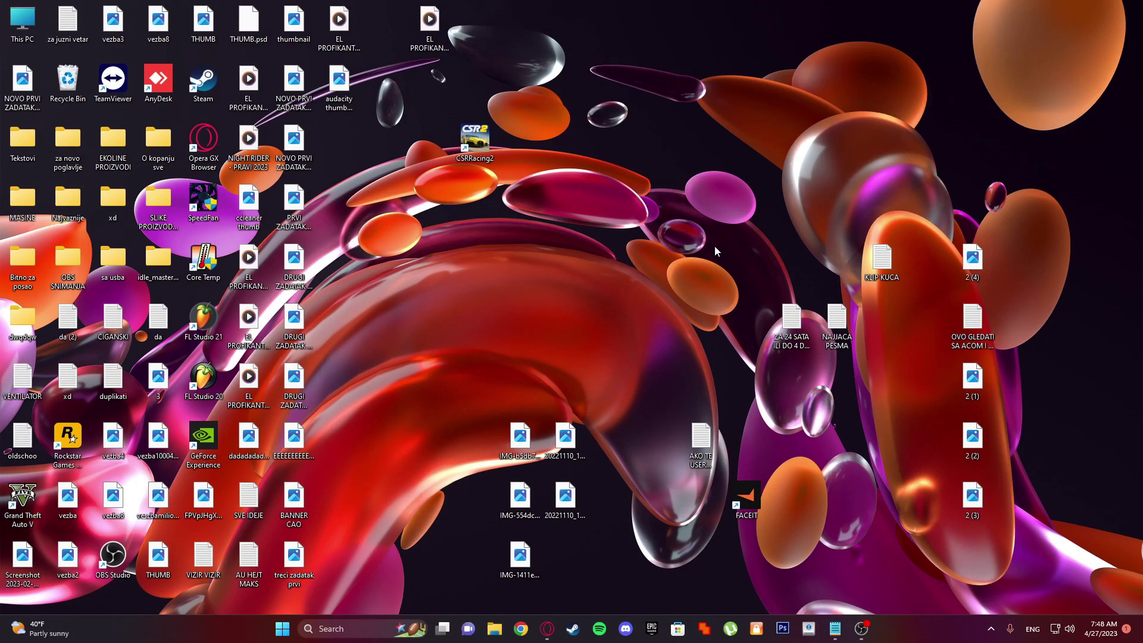
- Reopen PODACI (D:) > igre to confirm BlueStacks X is gone, then close File Explorer
double_click(23, 23)
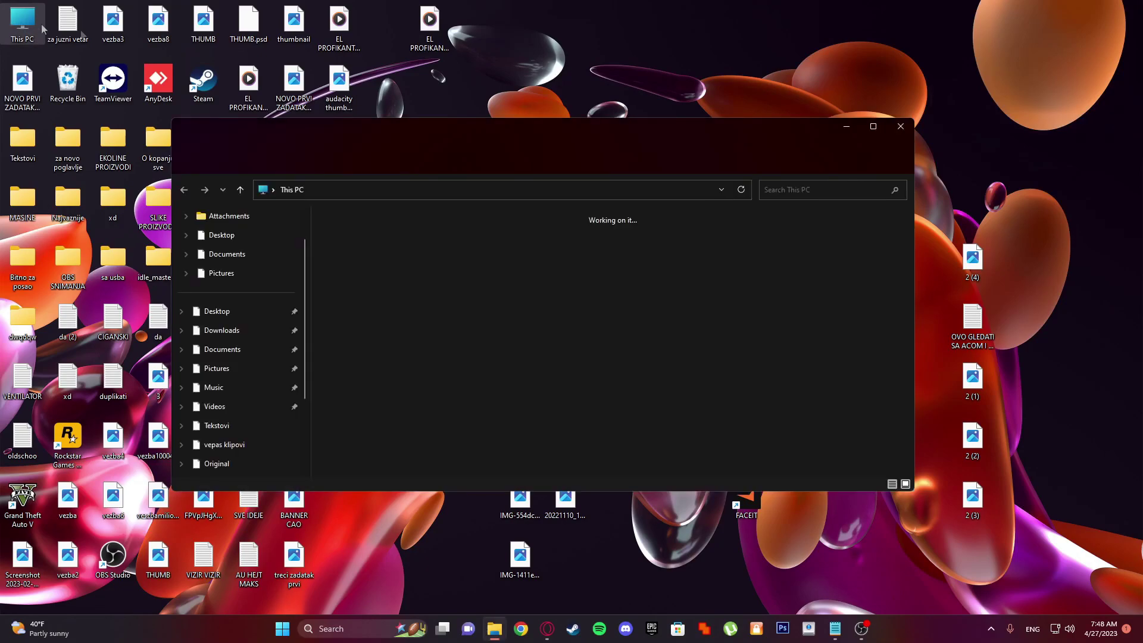
double_click(554, 250)
double_click(363, 270)
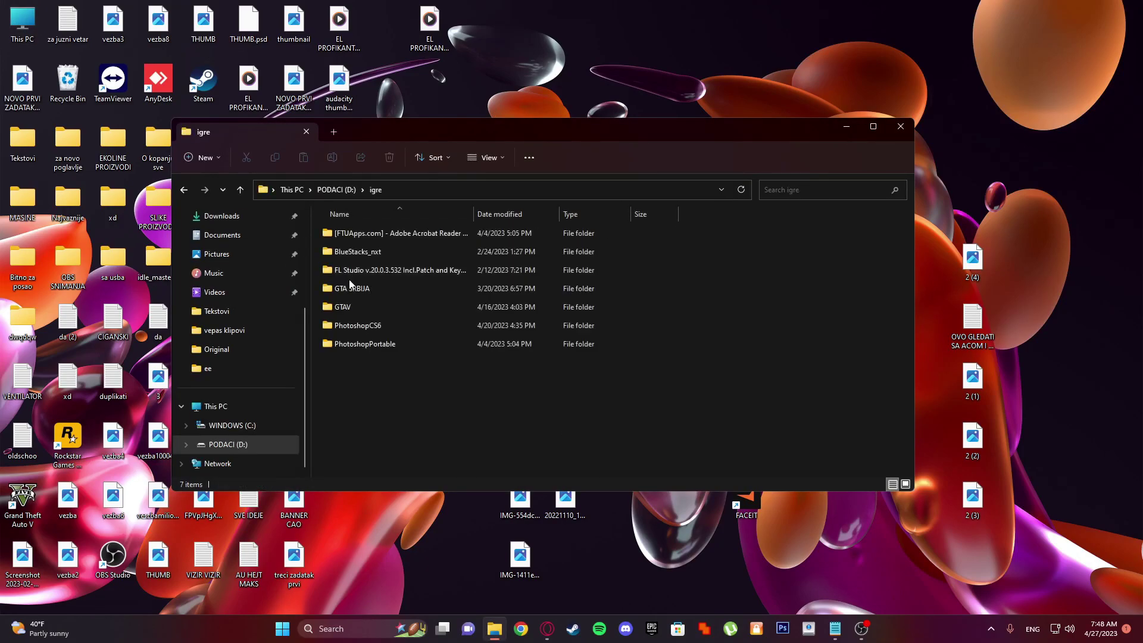
drag(499, 403, 464, 417)
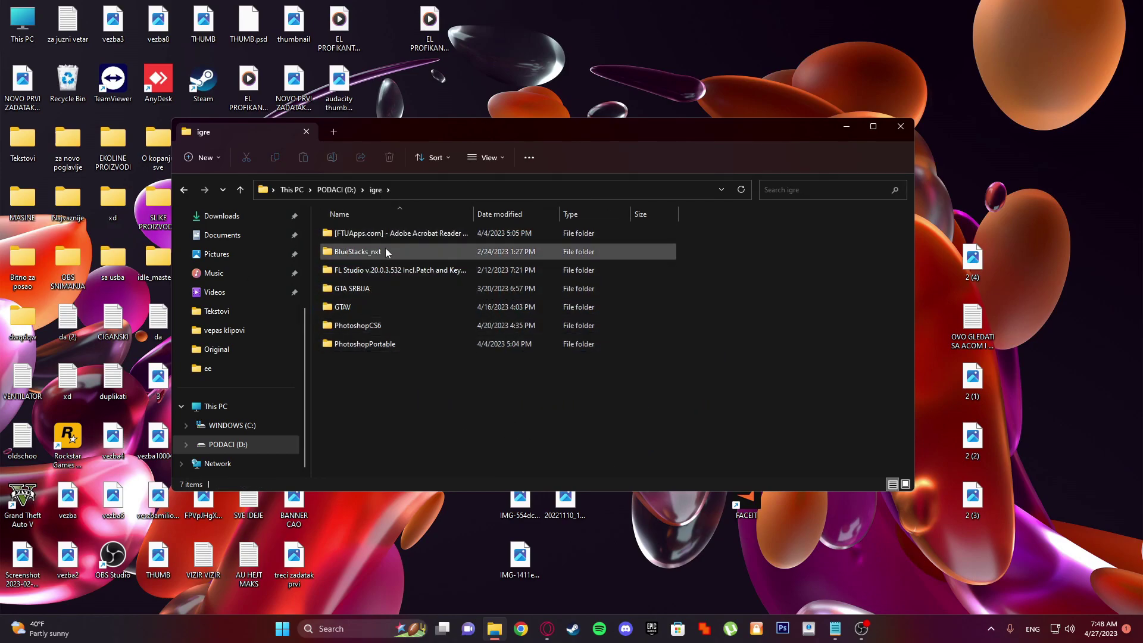
click(900, 128)
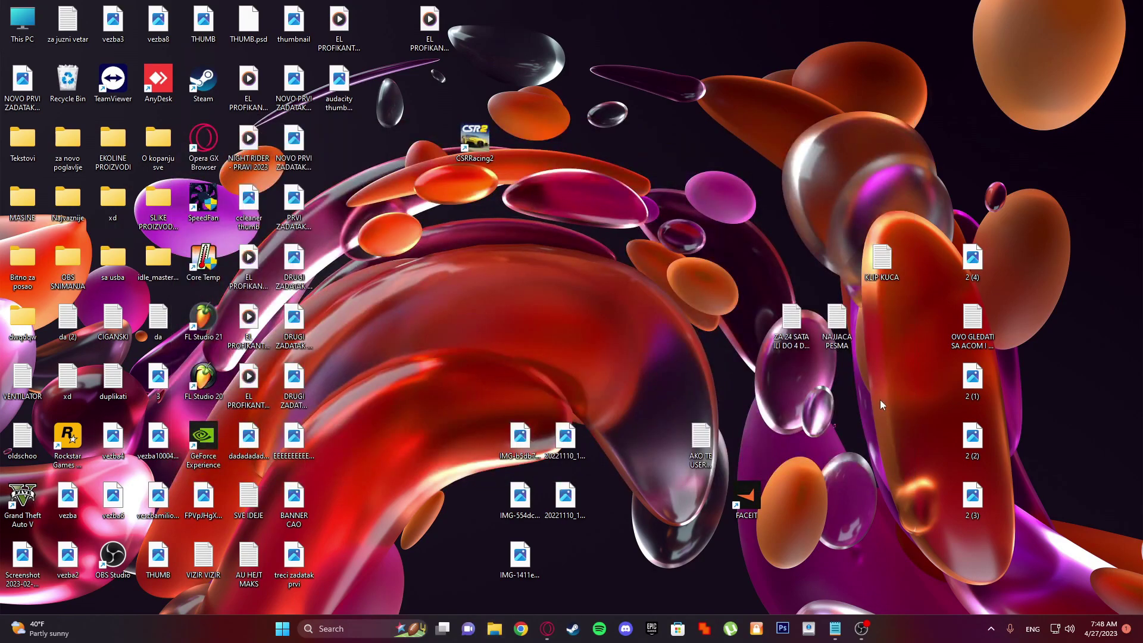